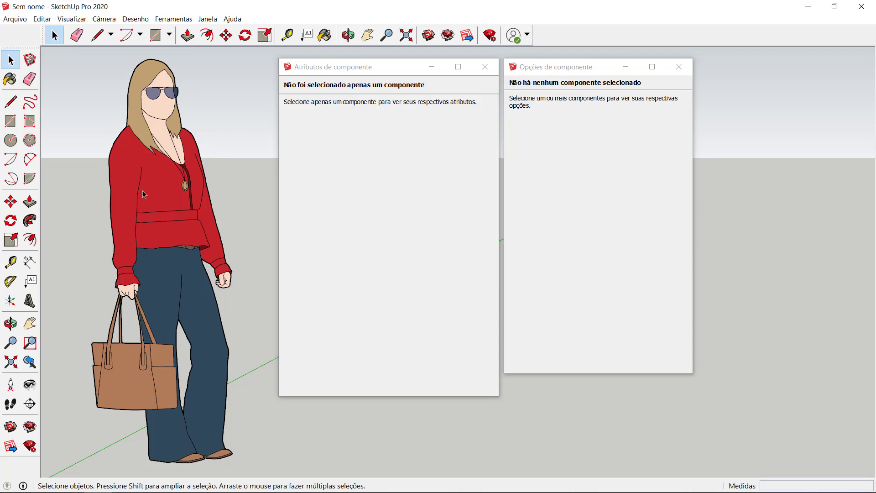
Step: Select the woman figure component, display the dynamic components toolbar and try its Interact tool on the figure
click(145, 216)
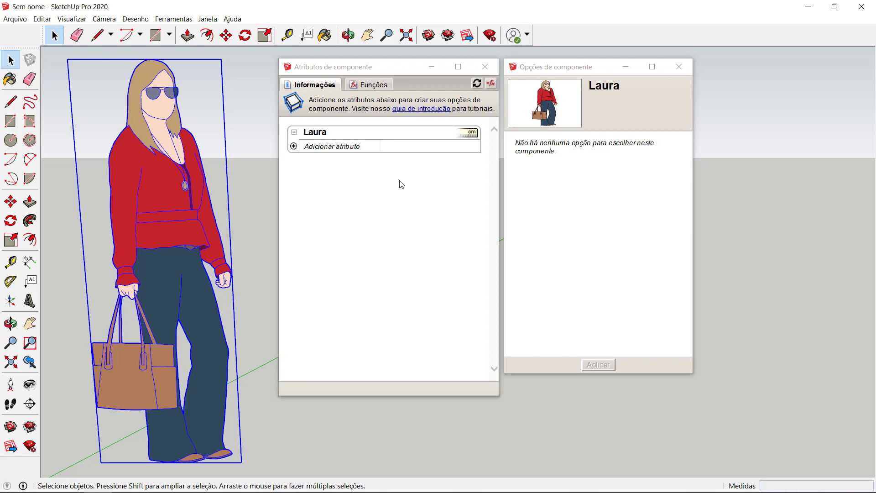
right_click(556, 36)
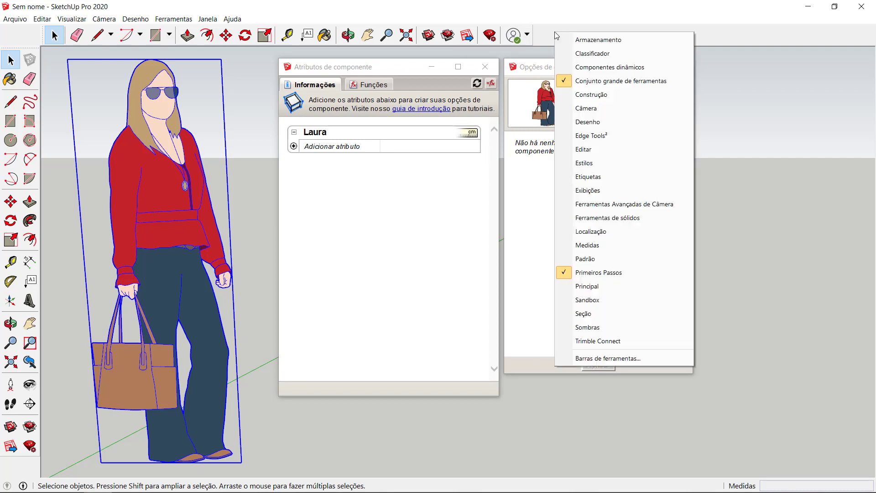
click(591, 67)
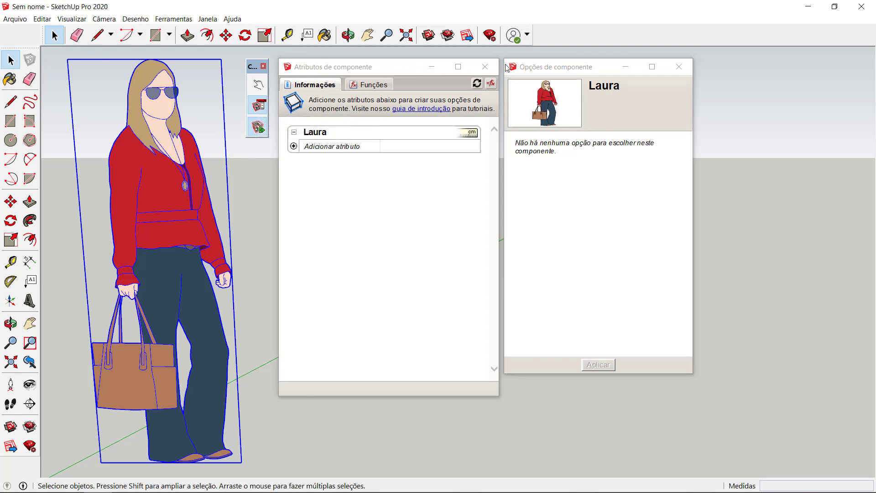
click(258, 85)
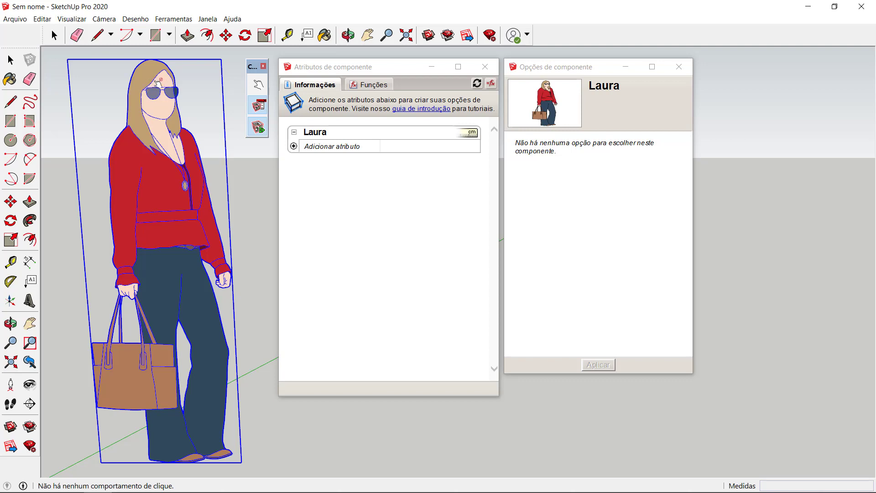
key(space)
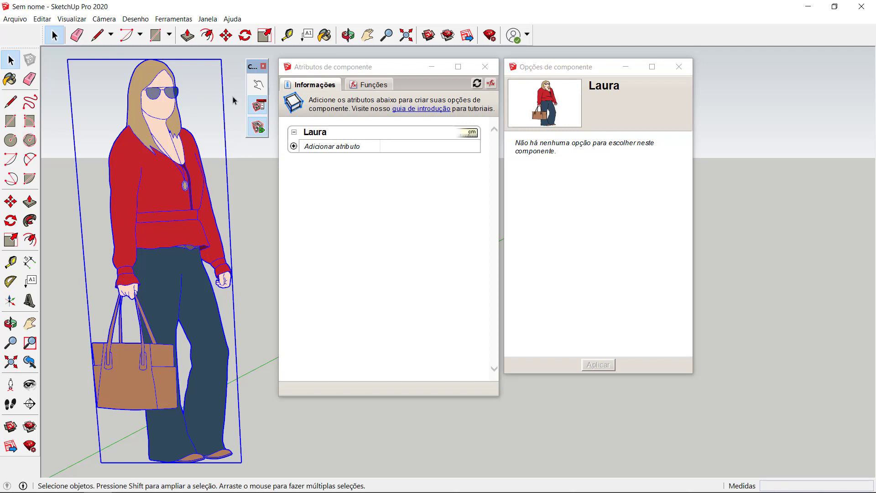
Step: Add a Hidden attribute to the woman component and set it to true
click(295, 147)
click(294, 147)
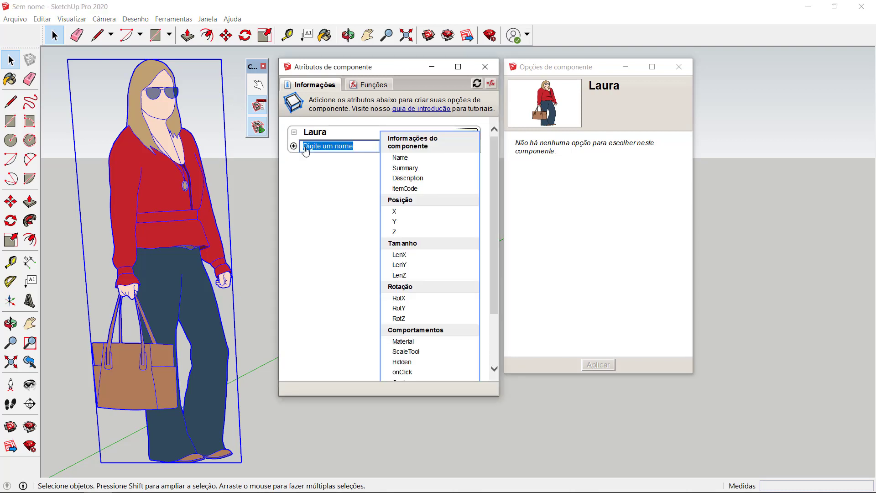
scroll(447, 320, down, 1)
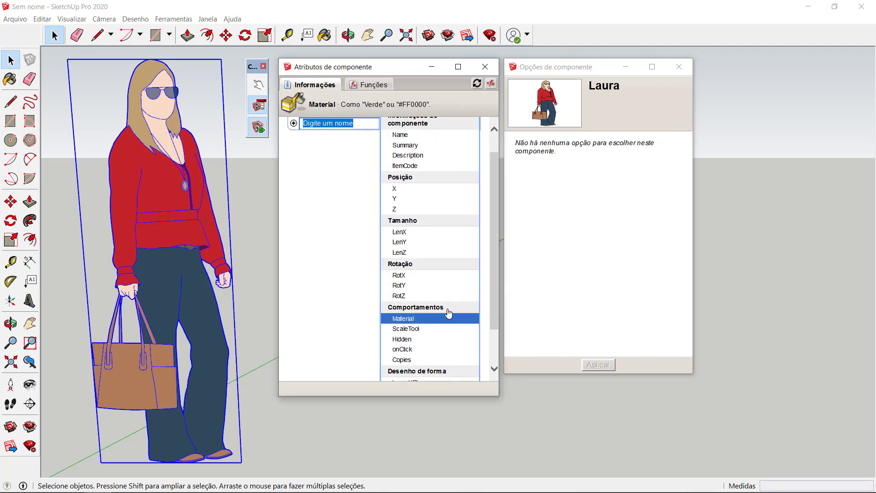
click(416, 342)
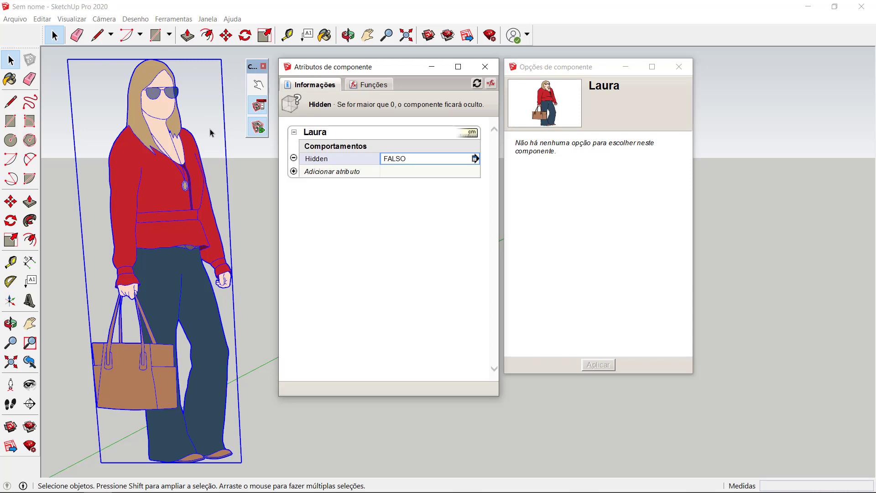
click(409, 159)
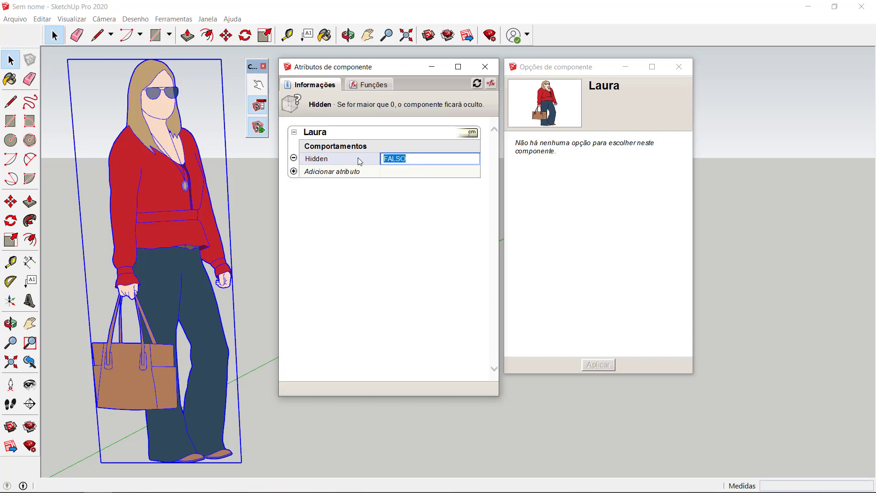
text(true)
key(Return)
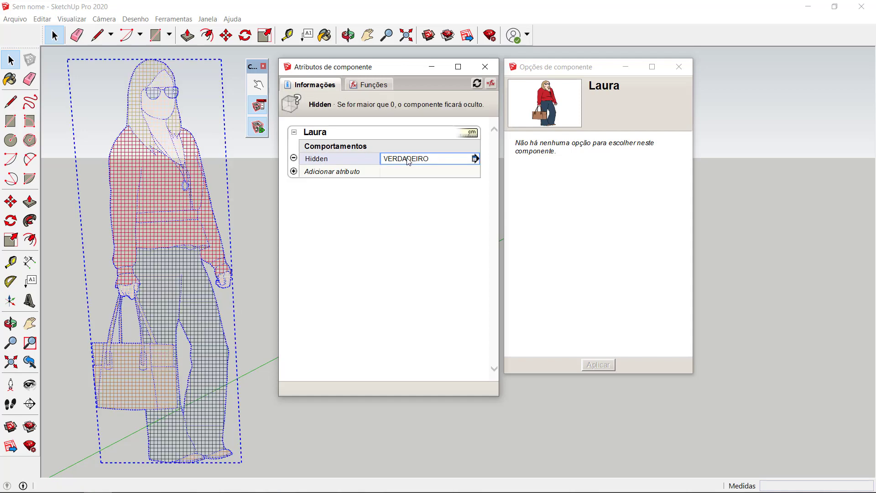
Step: Set the woman component's Hidden attribute to false
click(429, 161)
text(false)
key(Return)
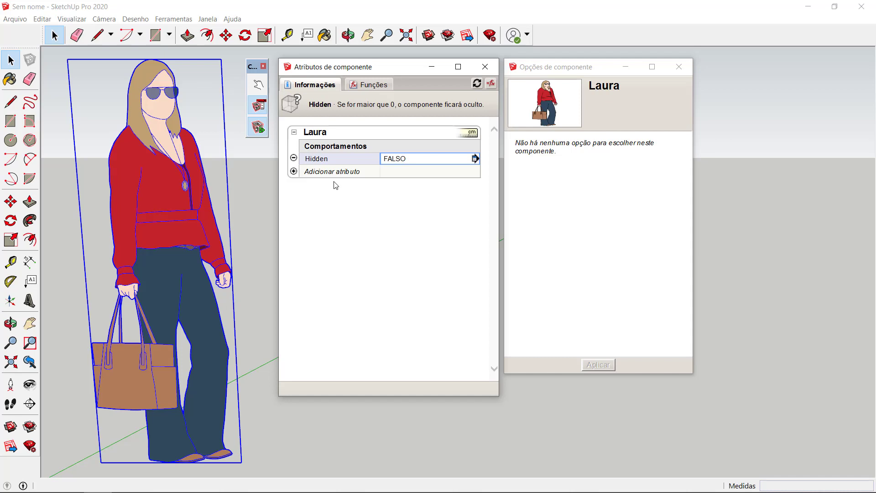
Step: Add an onClick attribute to the woman component with the value SET("Hidden",True,False)
click(294, 171)
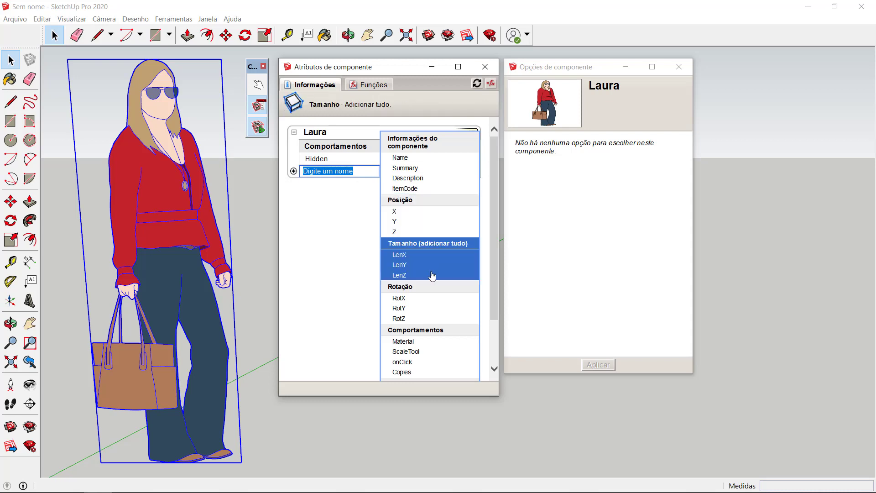
click(415, 363)
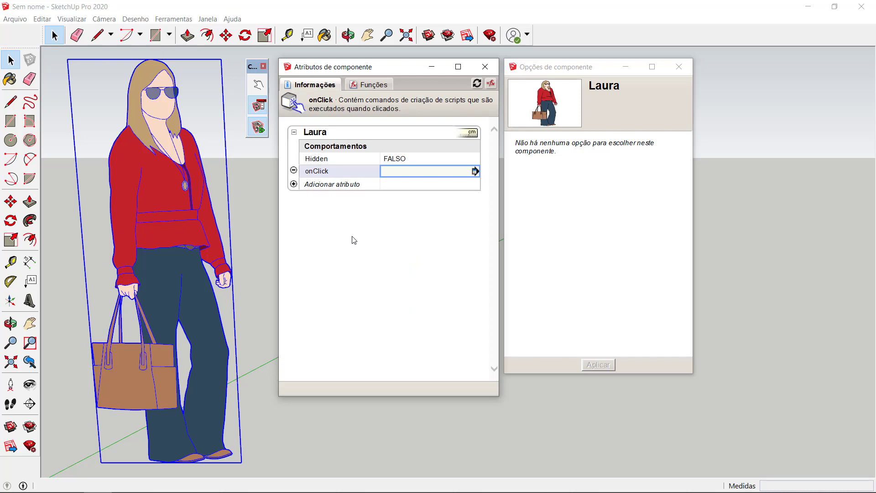
click(412, 167)
text(SET()
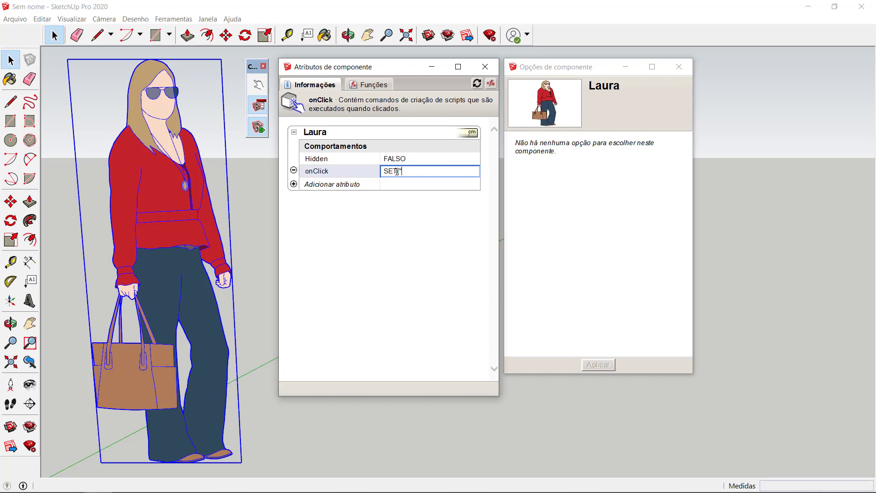
text(Hidden)
text(",True,False))
key(Return)
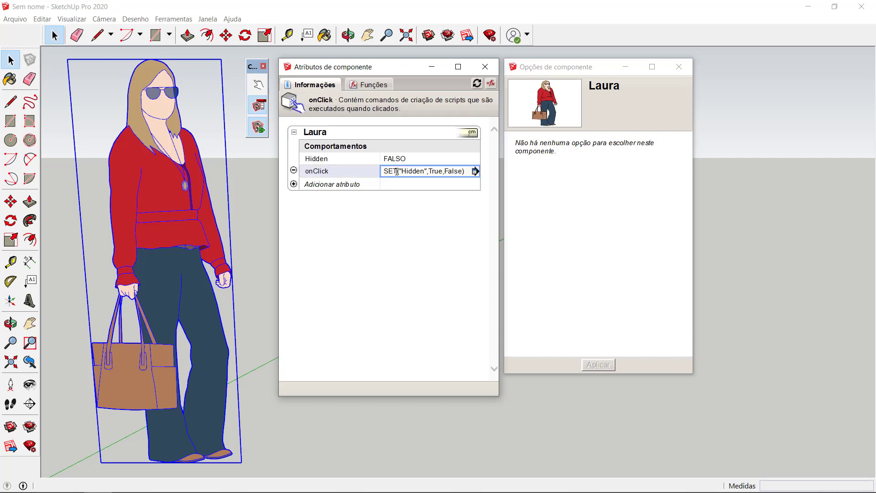
Step: Test the onClick behaviour with the Interact tool by hiding the woman figure and showing it again
click(259, 85)
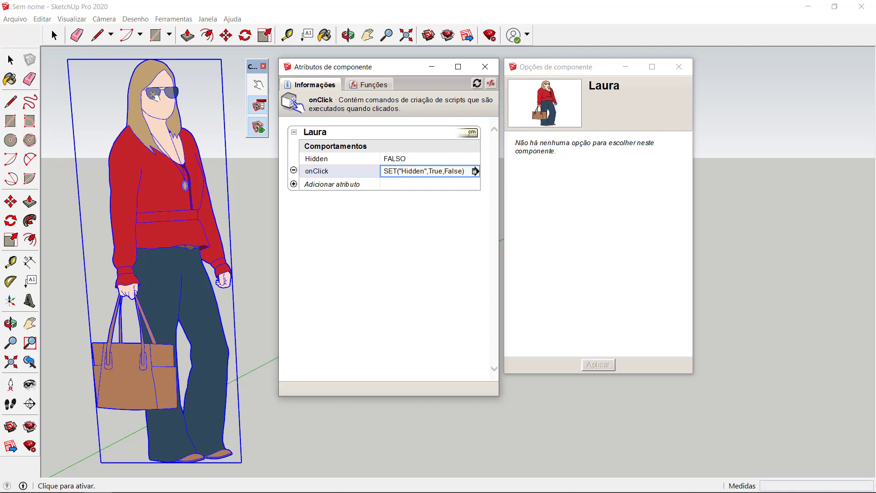
click(153, 109)
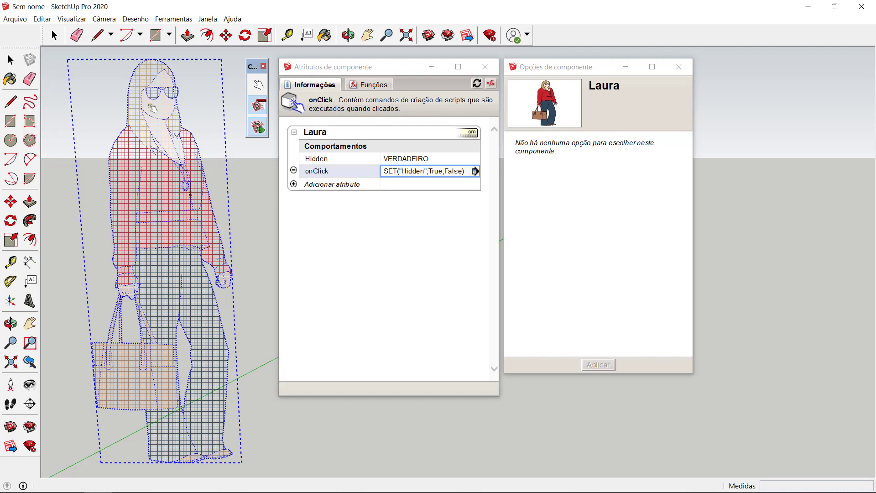
click(154, 107)
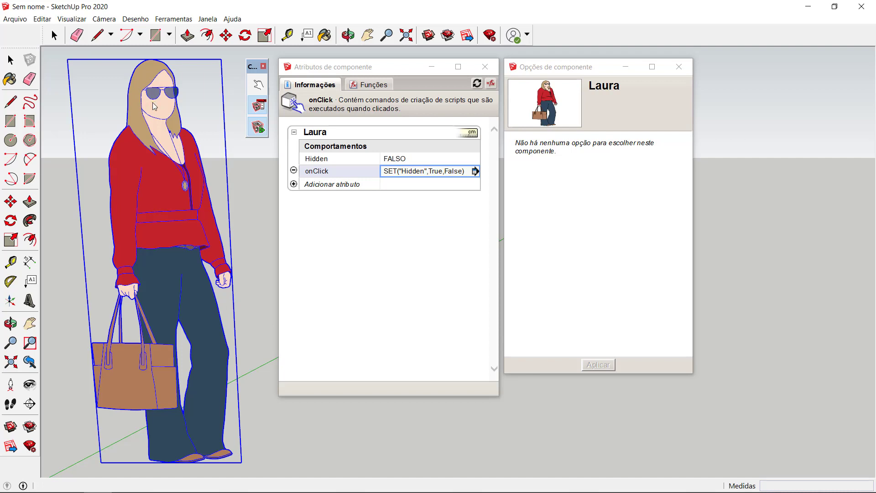
key(space)
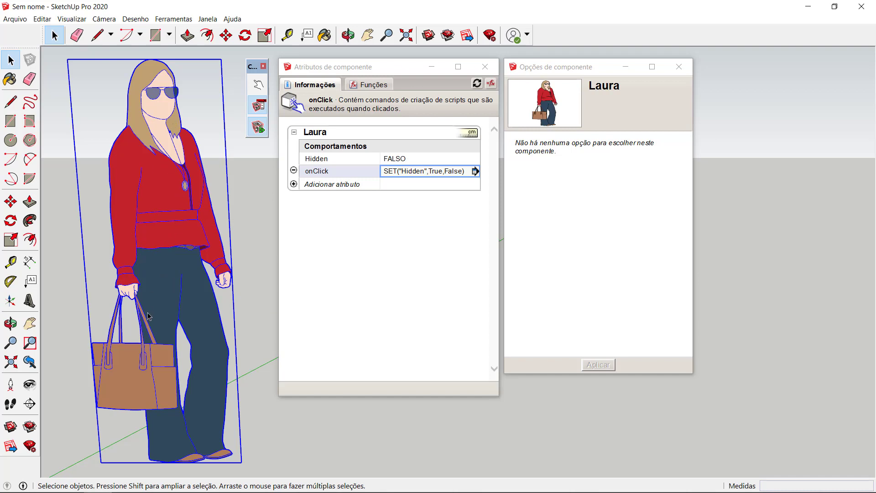
Step: Delete the onClick and Hidden attributes from the woman component
click(294, 170)
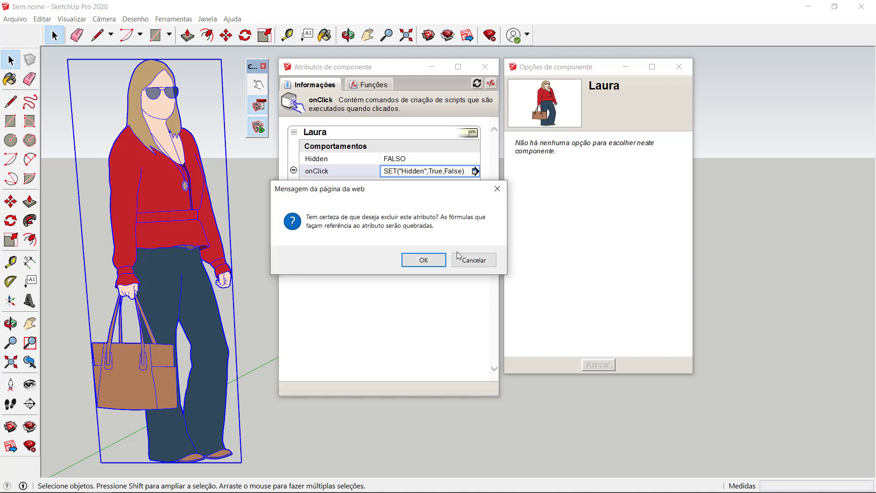
click(424, 260)
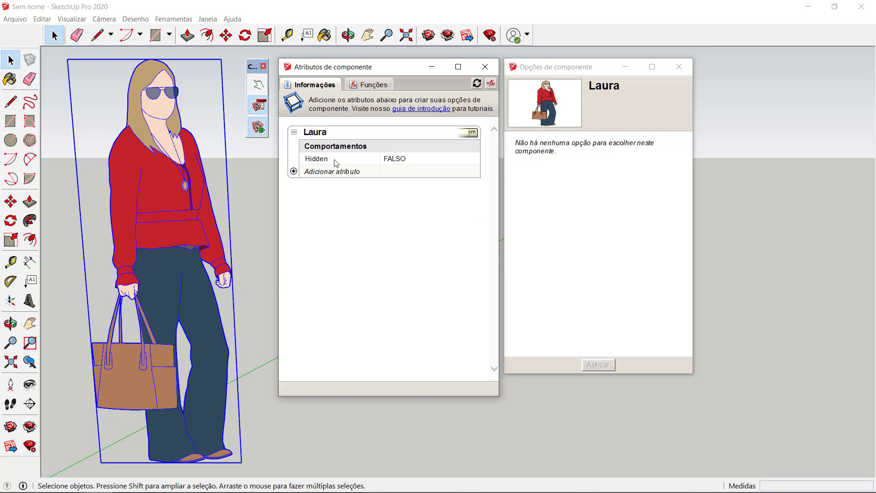
click(336, 163)
click(294, 158)
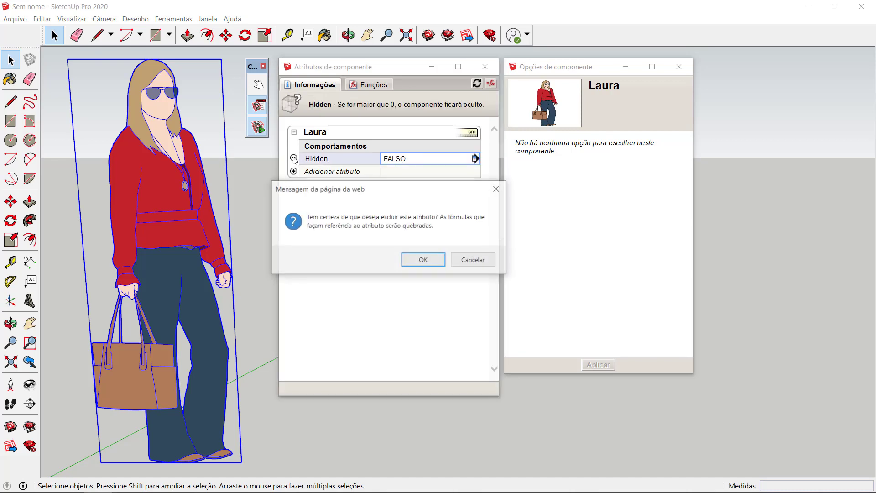
click(431, 261)
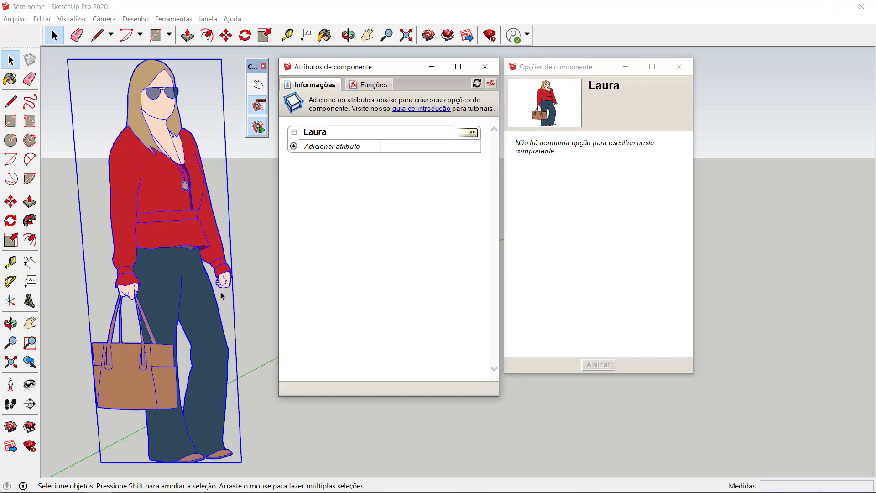
Step: Inside the woman component, turn the trouser faces into a nested component named Calça and leave the component editing
double_click(169, 261)
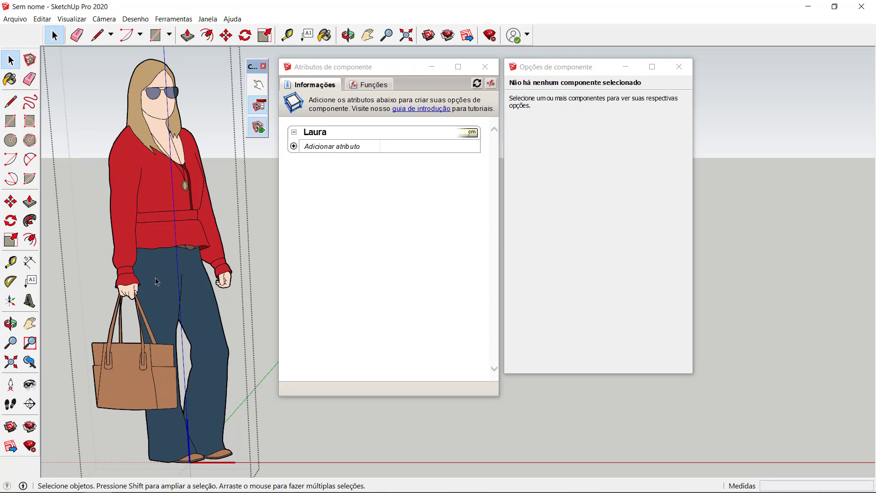
ctrl+click(197, 281)
scroll(154, 348, up, 4)
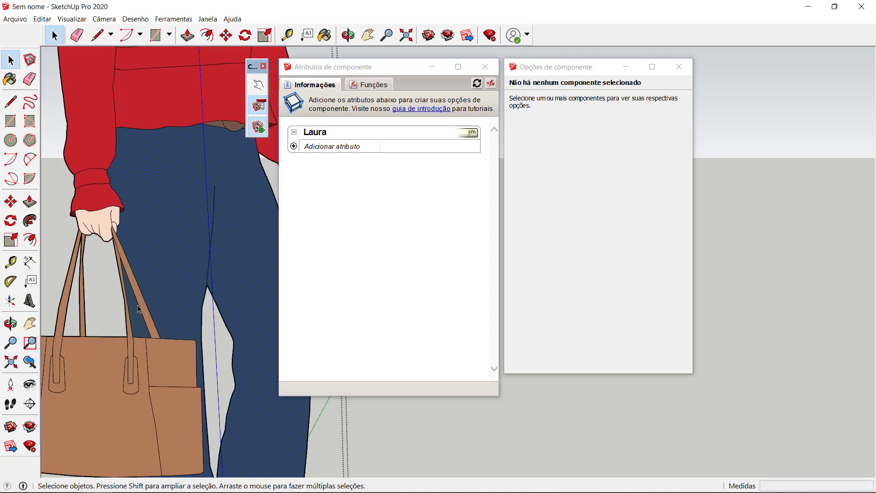
scroll(231, 297, down, 5)
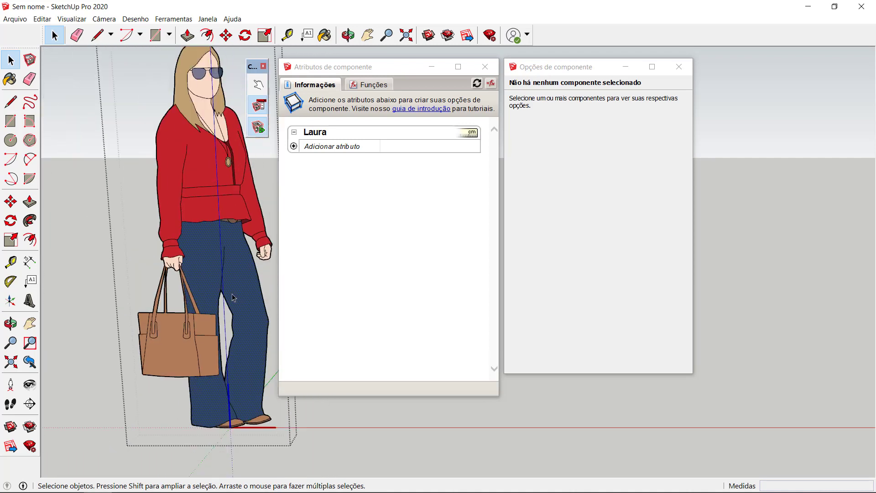
shift+middle_drag(235, 293, 199, 298)
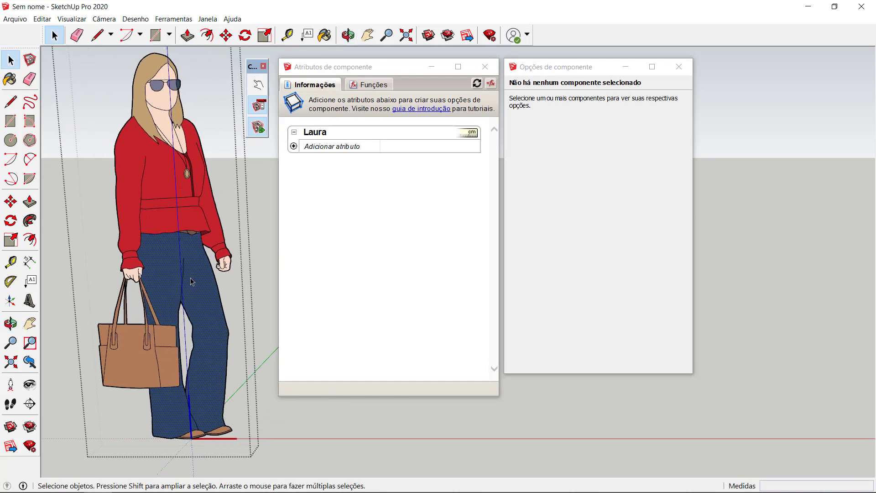
right_click(195, 278)
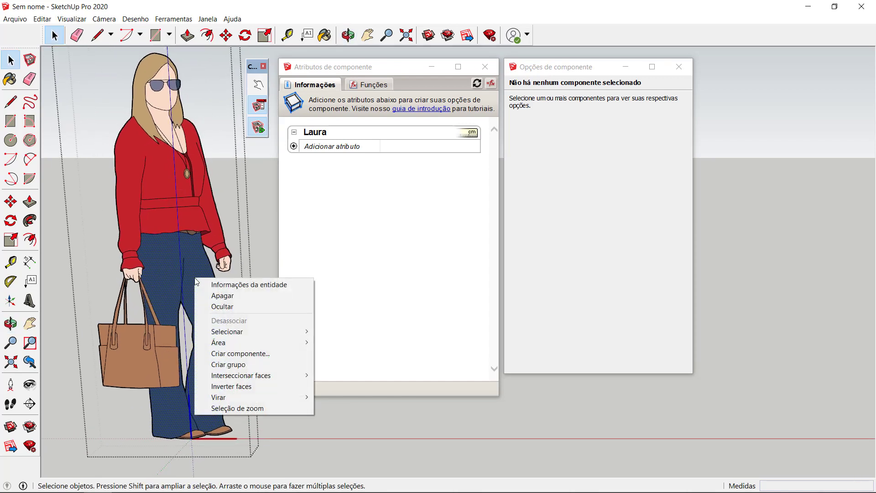
click(250, 354)
text(C)
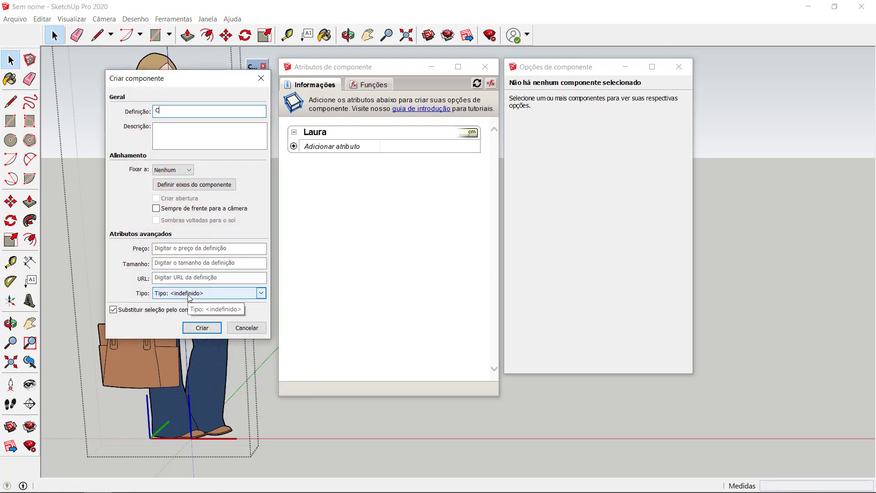
text(asa)
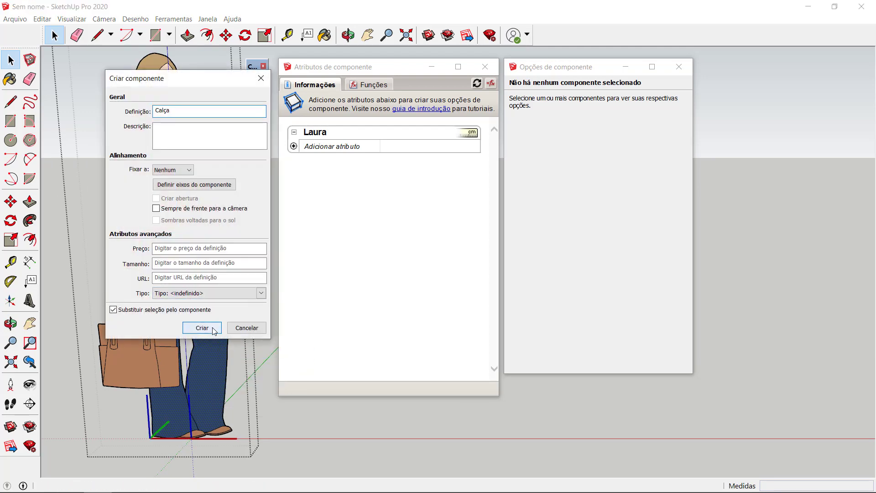
click(211, 328)
click(246, 268)
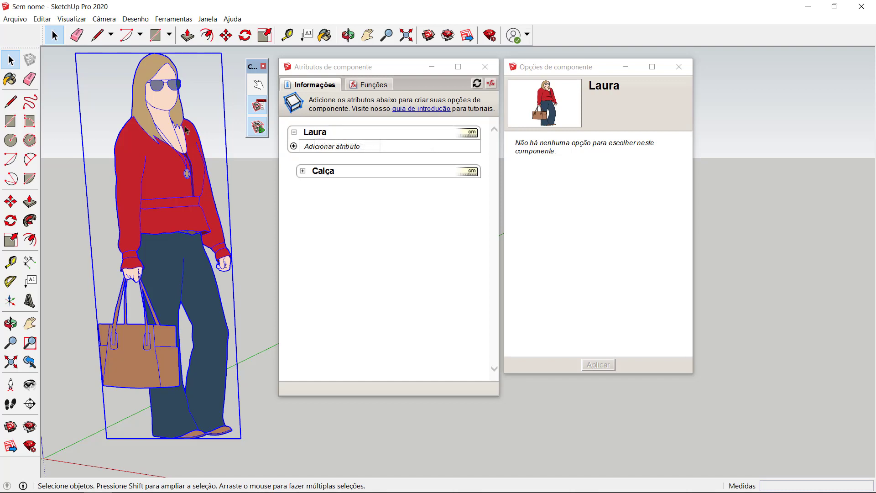
Step: Add a Material attribute to the nested Calça component and set it to Red
click(302, 176)
click(302, 172)
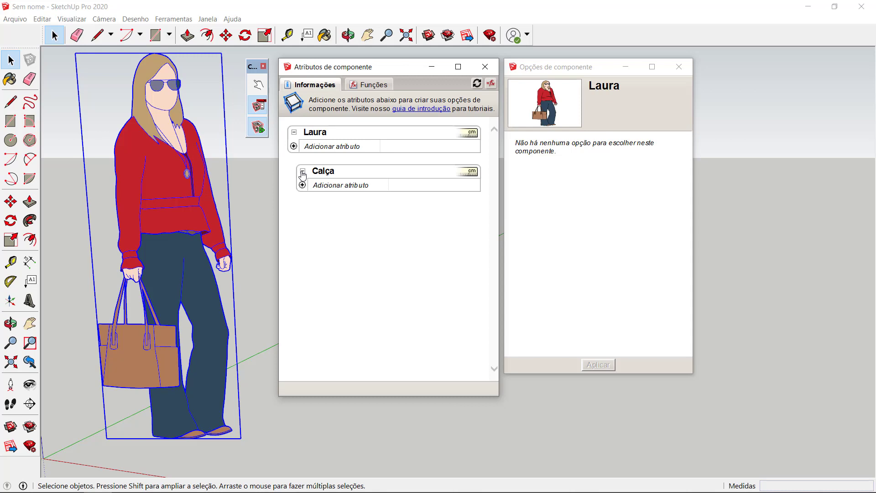
click(302, 185)
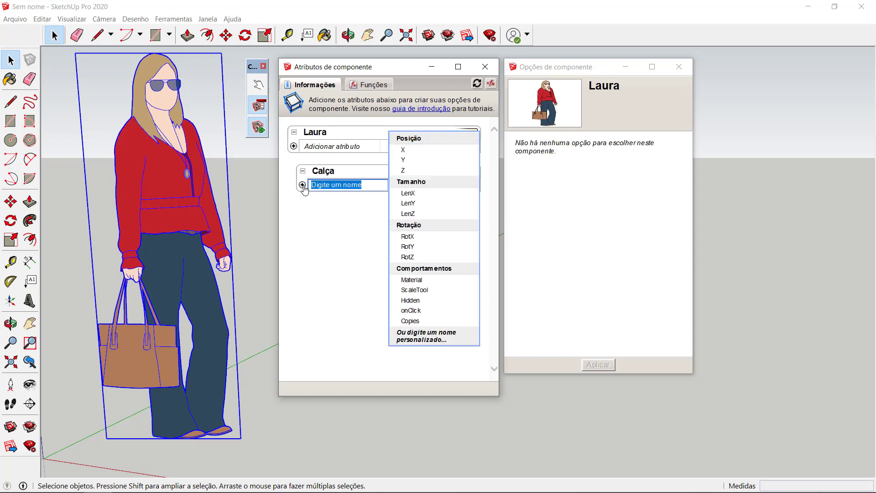
click(421, 280)
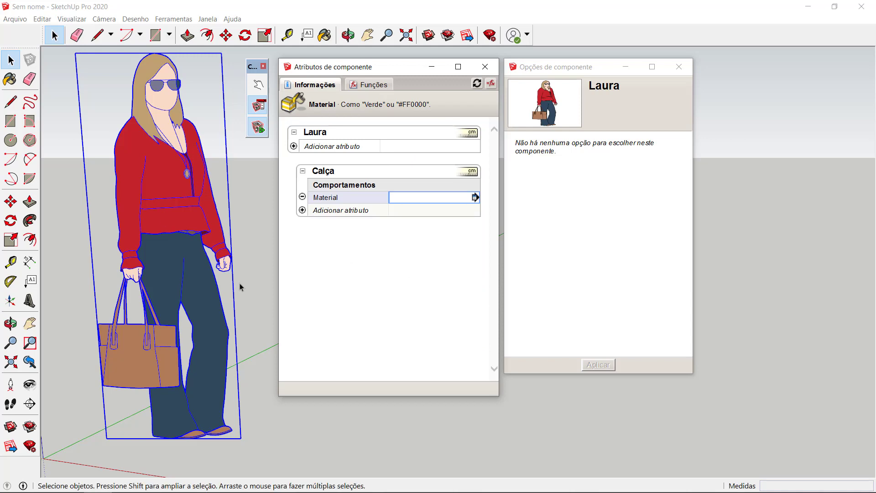
click(420, 201)
text(Red)
key(Return)
Step: Inside the nested Calça component, paint both trouser faces with the default material, leave all component editing and keep the woman figure selected
double_click(192, 249)
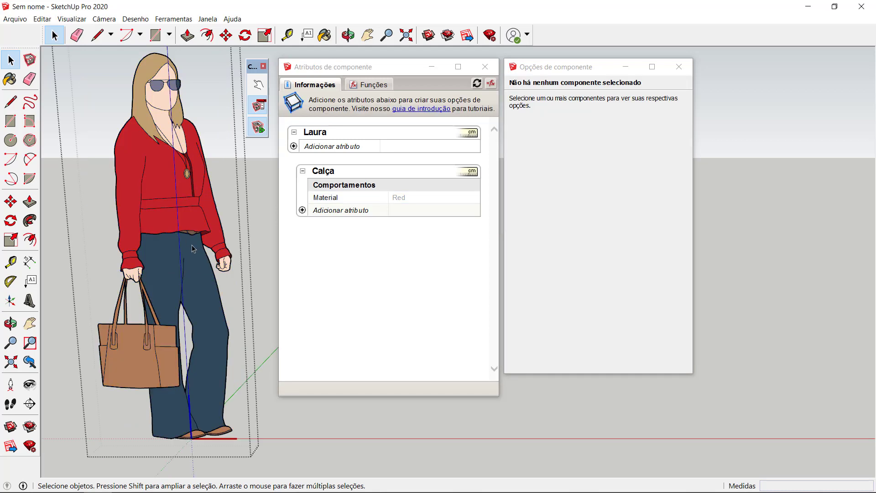
click(172, 259)
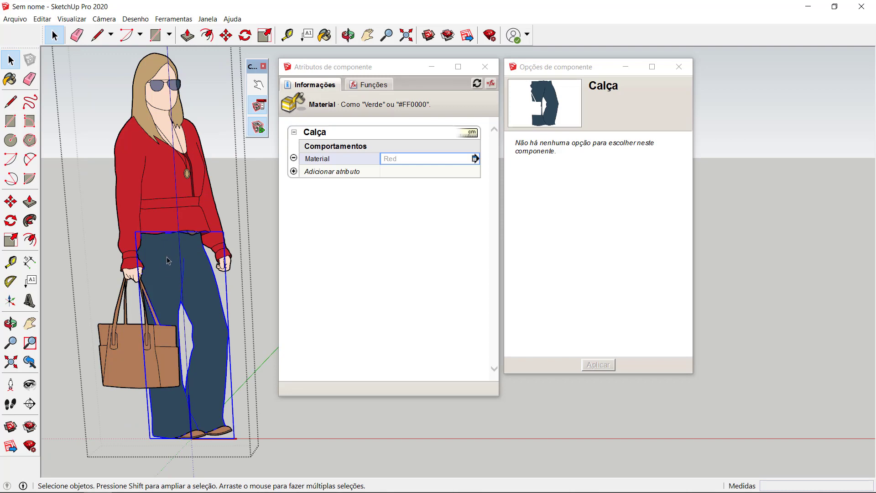
double_click(168, 260)
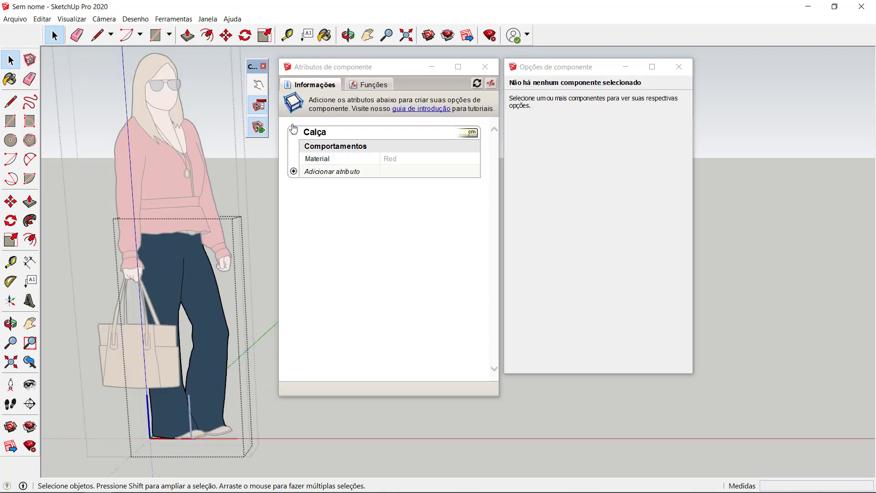
click(325, 35)
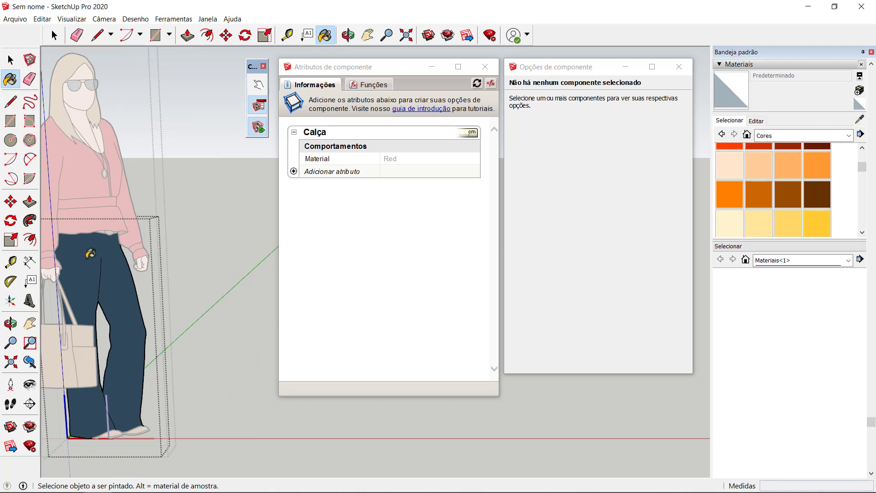
click(100, 263)
click(110, 281)
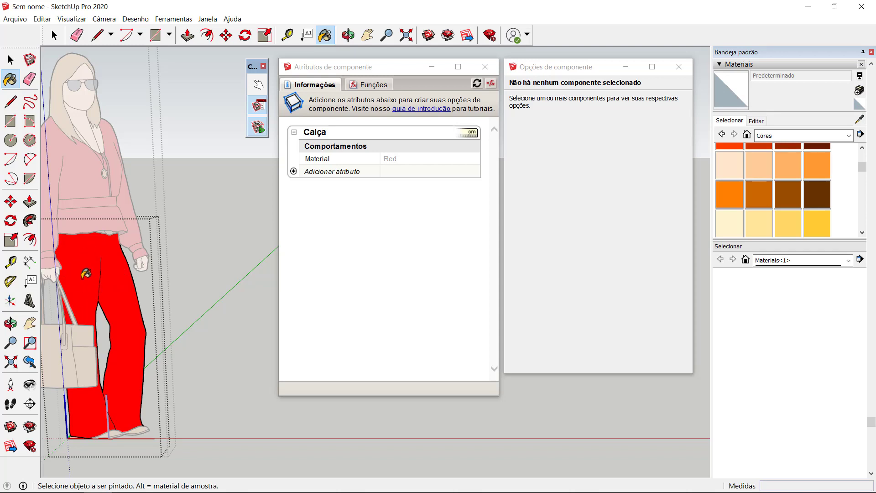
mouse_move(84, 273)
middle_down()
mouse_move(137, 285)
mouse_move(130, 315)
middle_up()
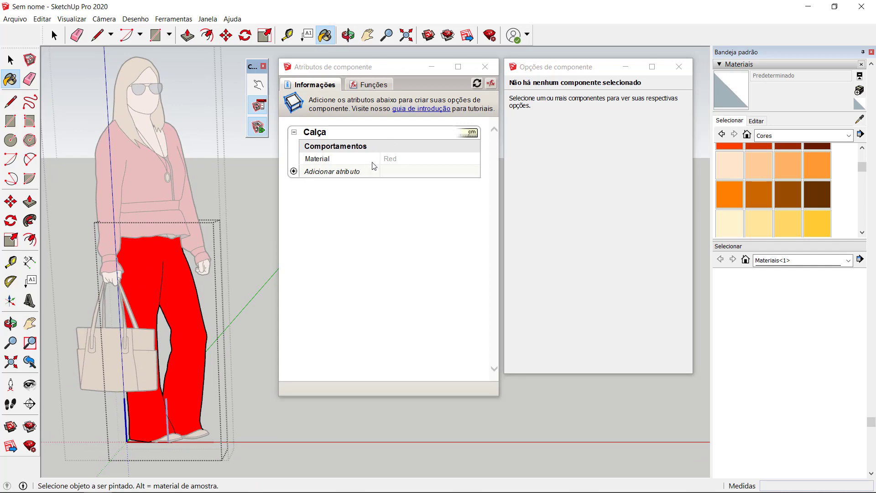
key(space)
click(238, 204)
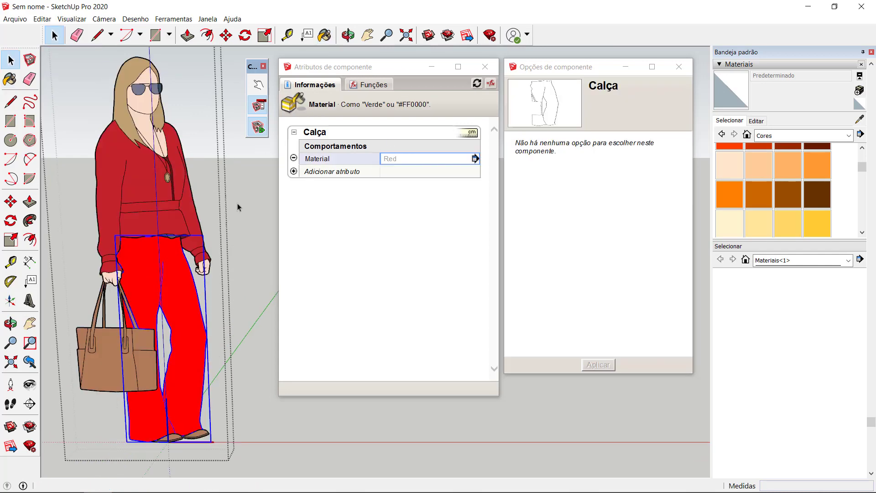
click(237, 204)
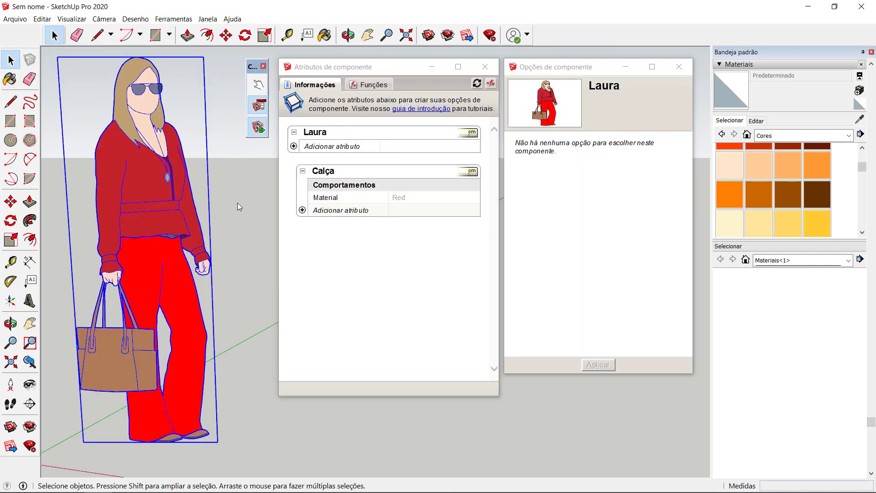
Step: Add an onClick attribute to the nested Calça component with the expression SET("Material","Black","Yellow","Green","Blue")
click(302, 210)
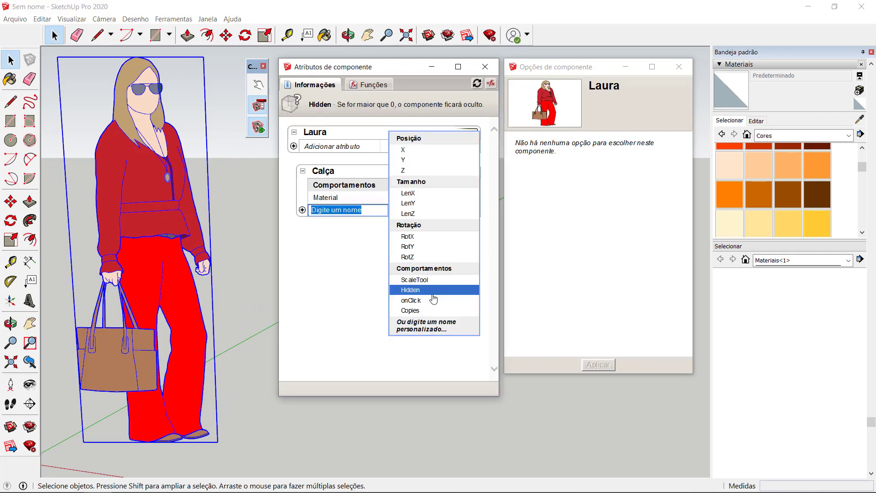
click(420, 302)
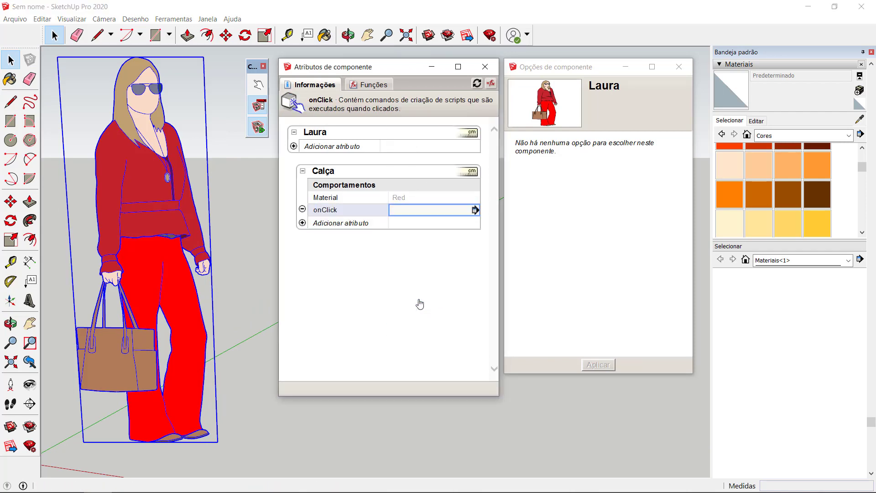
text(SET(")
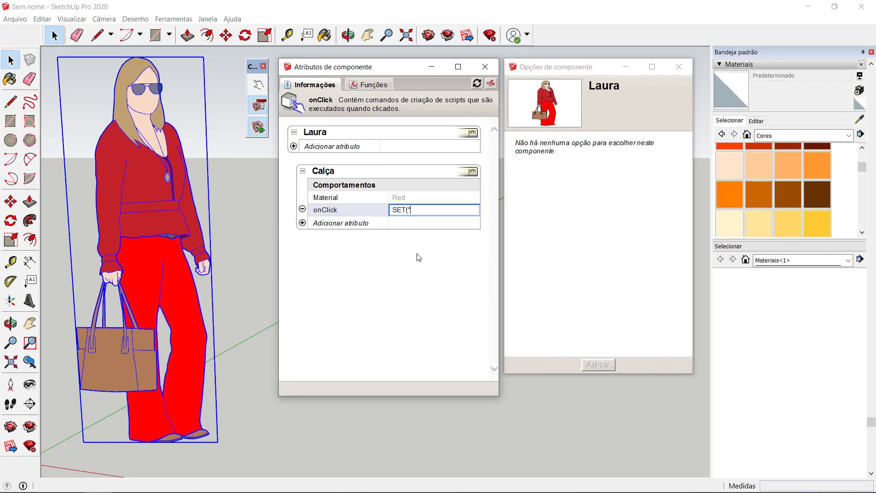
text(Material")
text(,))
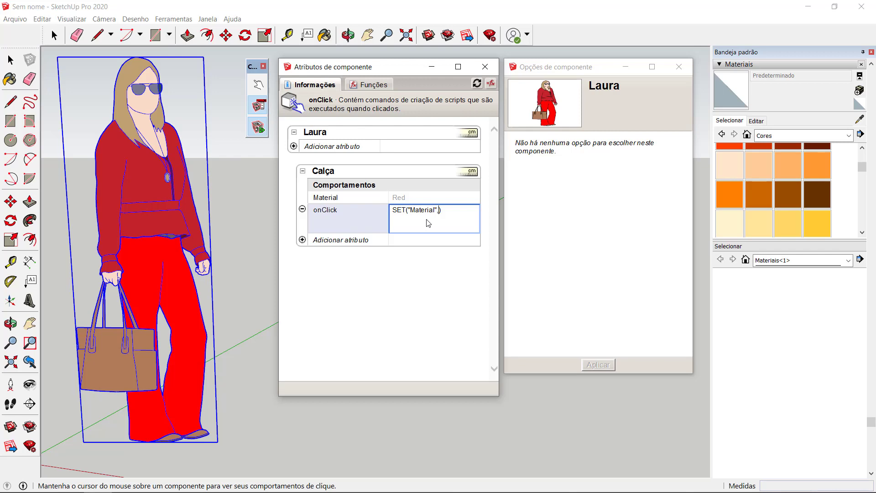
text("Black","Yellow","Green")
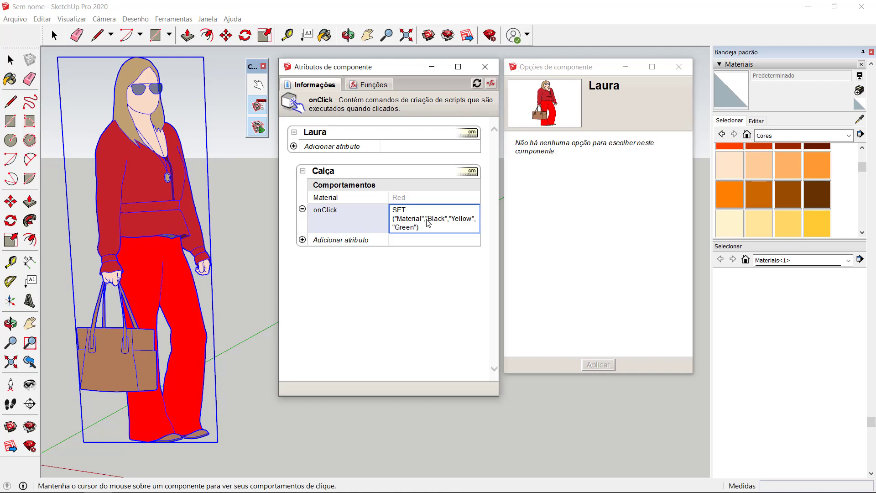
text(,"Blue")
key(Return)
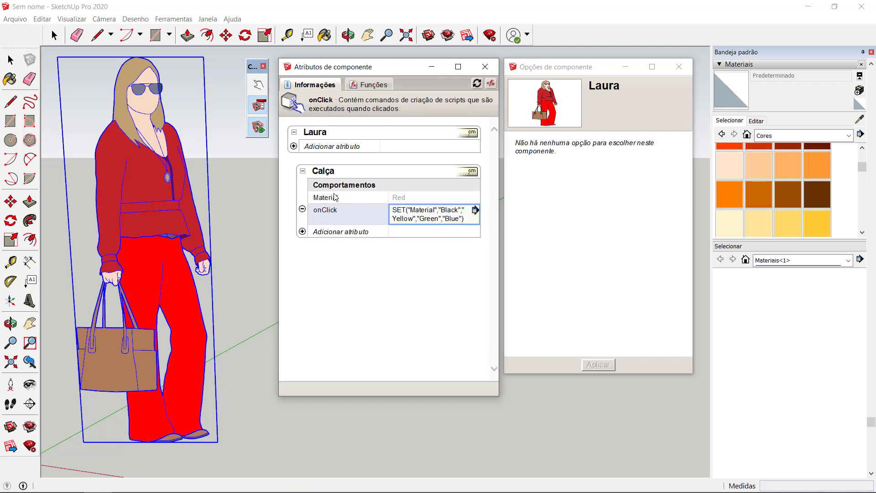
Step: Test the trousers' onClick behaviour with the Interact tool by cycling repeatedly through the listed material colours
click(258, 84)
click(144, 266)
click(144, 267)
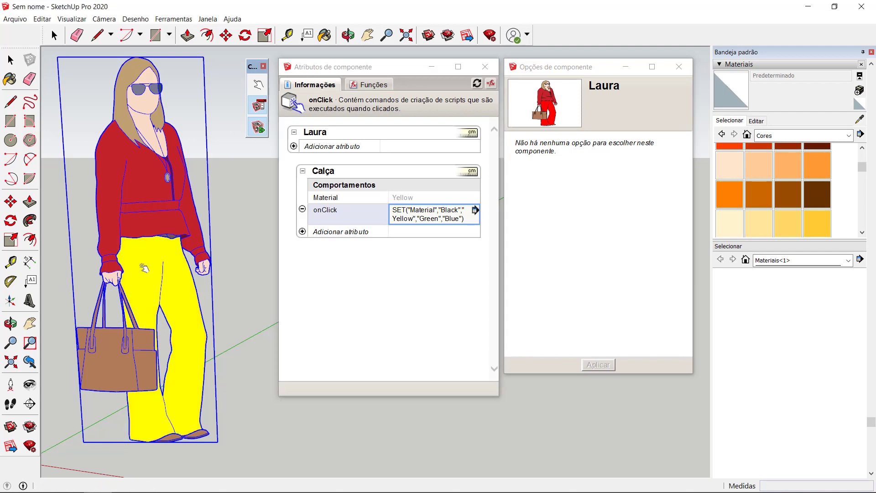
click(144, 267)
click(143, 267)
click(143, 268)
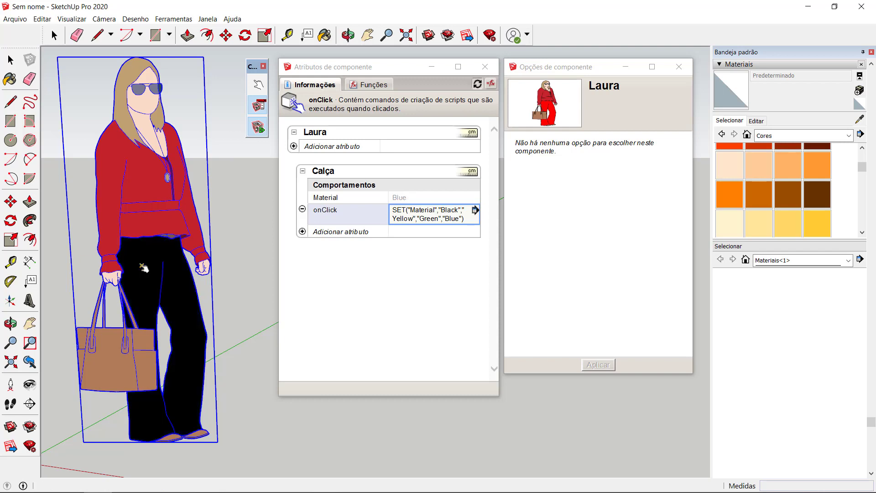